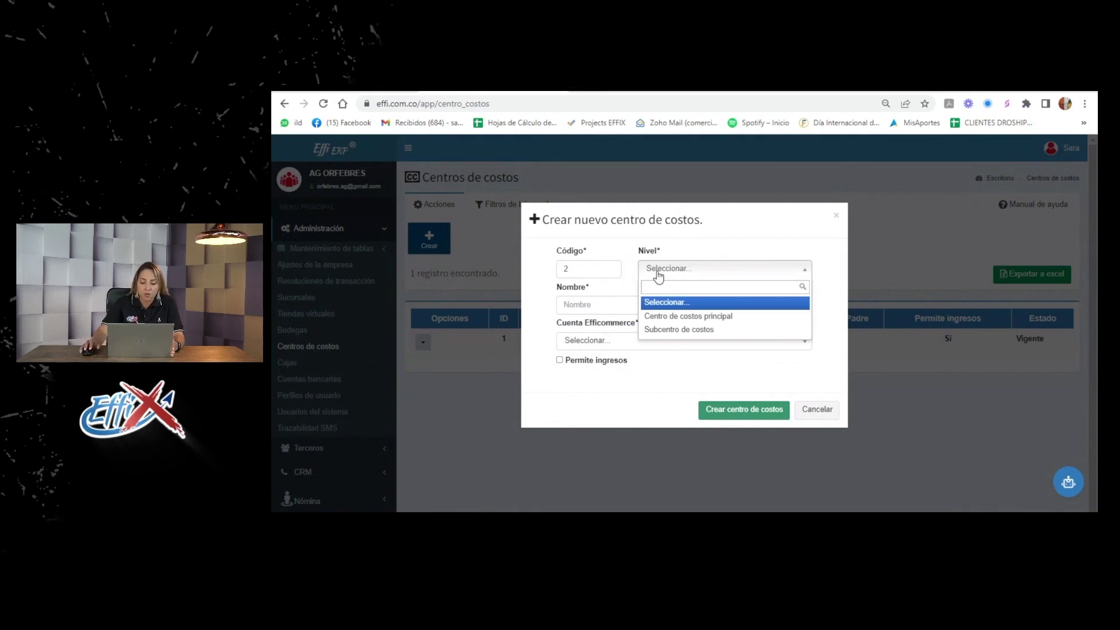
Set the new cost center's level to Subcentro de costos and name it "Tienda de Mascotas".
left_click(676, 315)
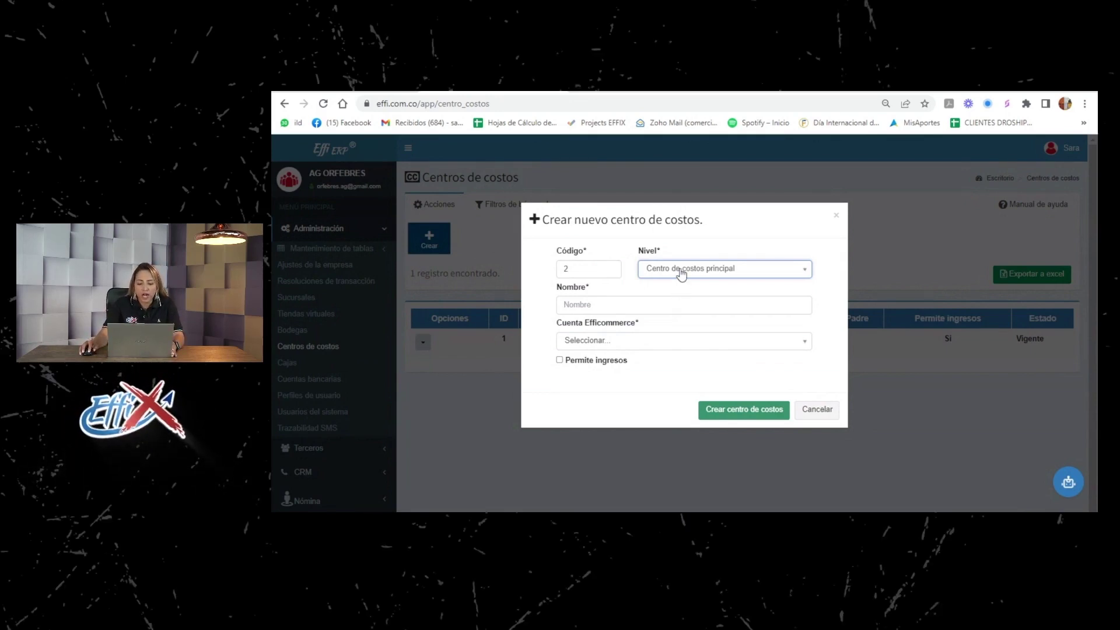
left_click(680, 270)
left_click(685, 330)
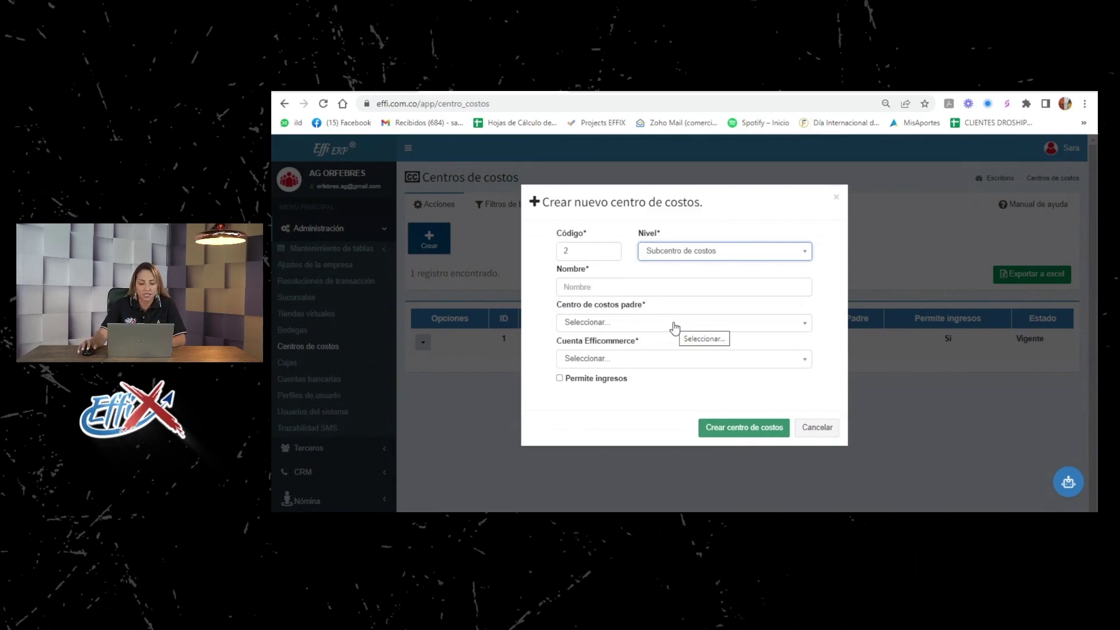
left_click(678, 285)
type("Tiendas")
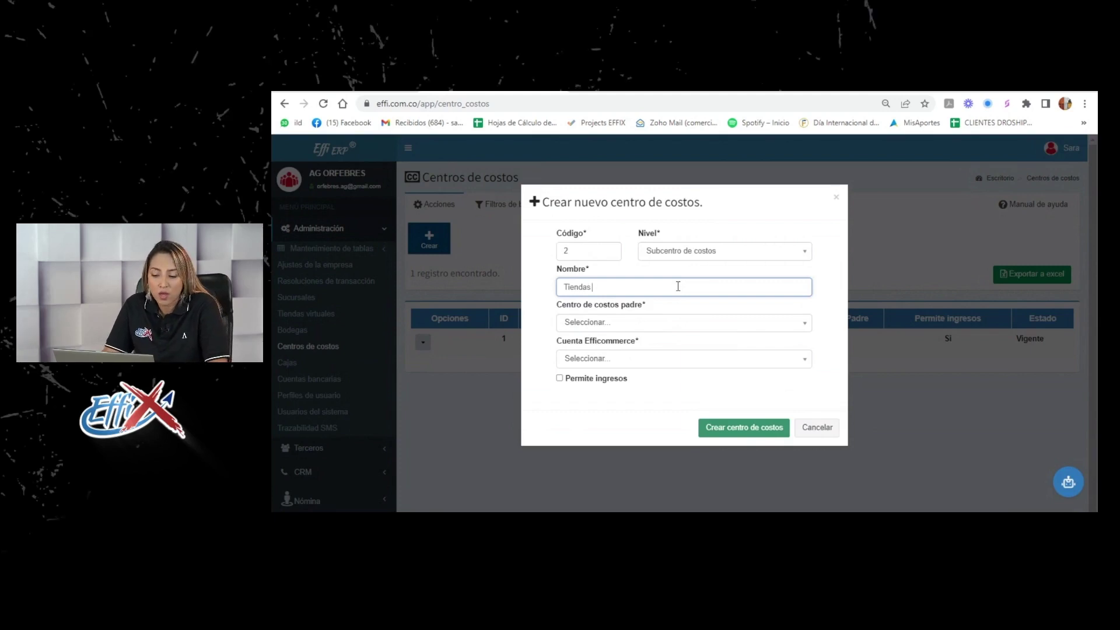
type("de Mascotas, ")
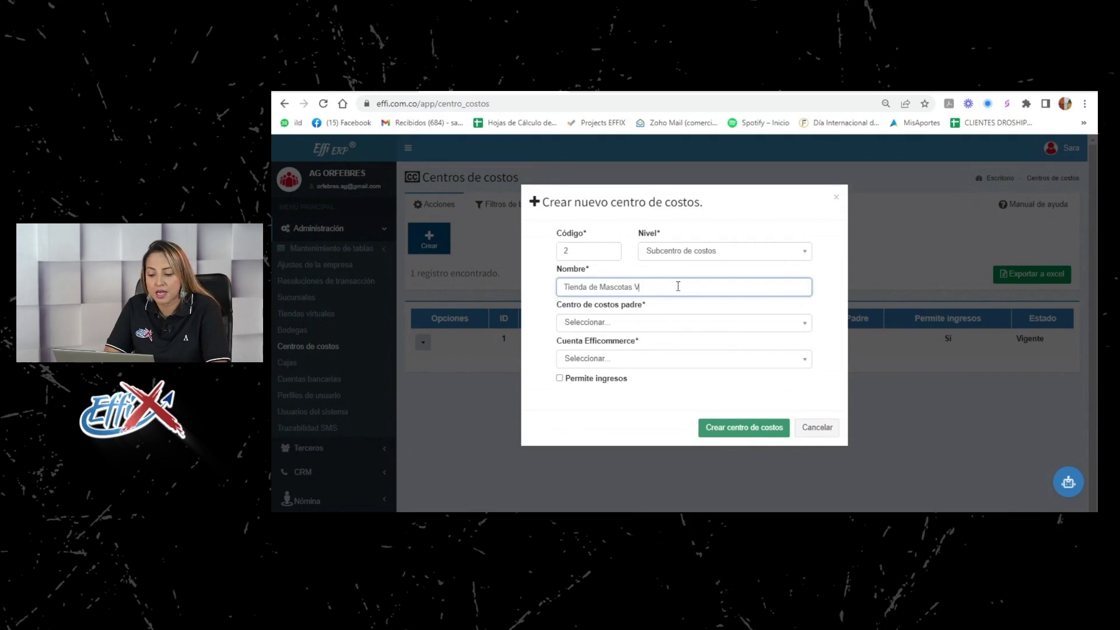
type("entas de t")
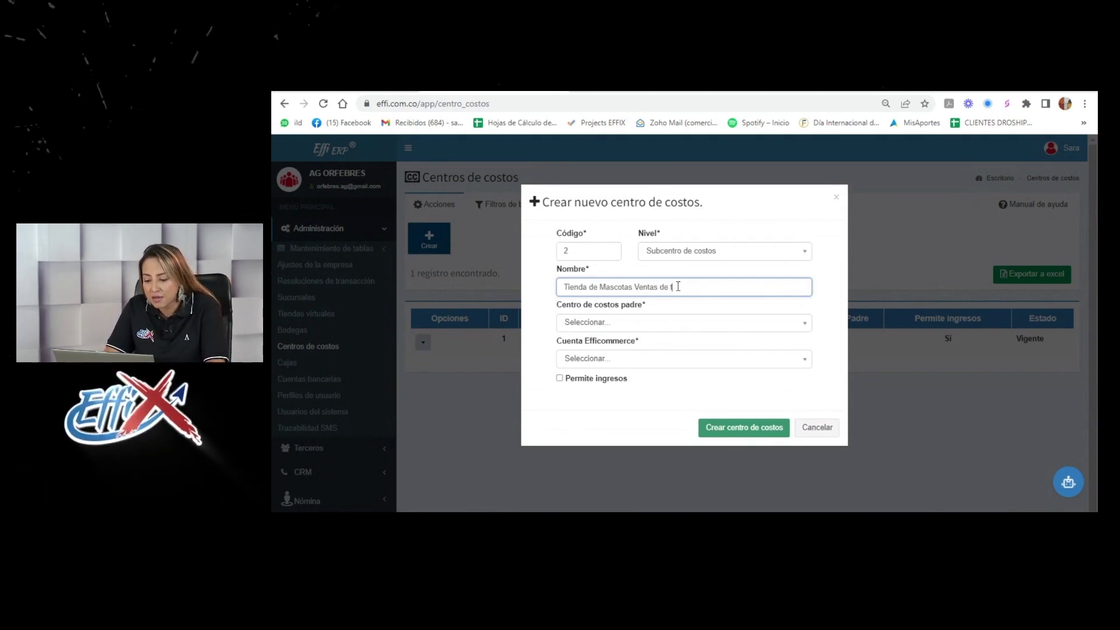
type("iendas")
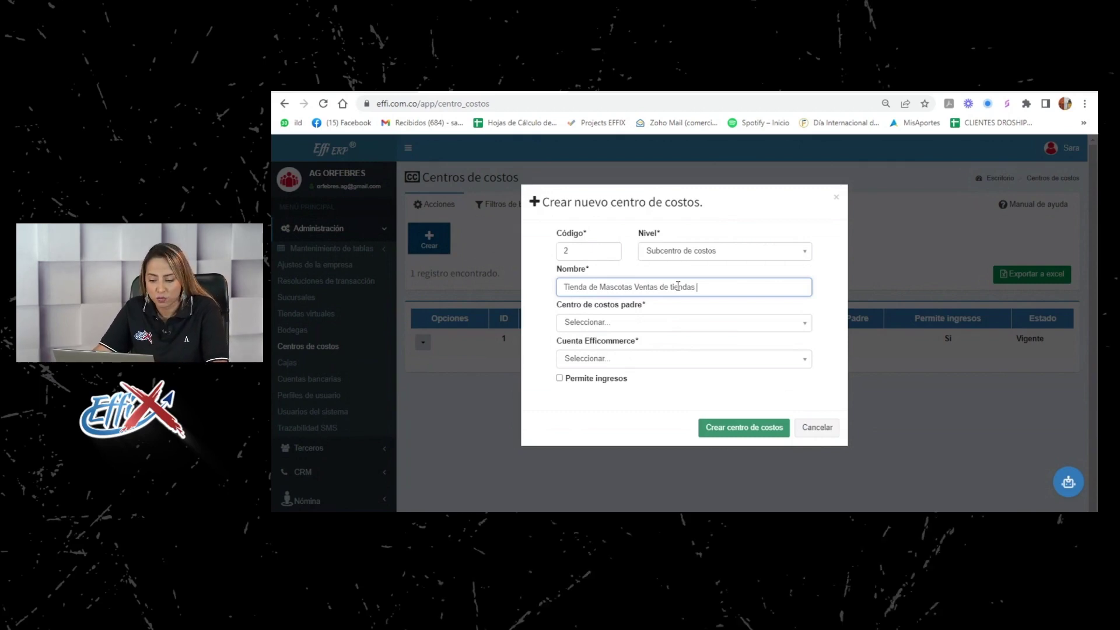
left_click(807, 288, "shift")
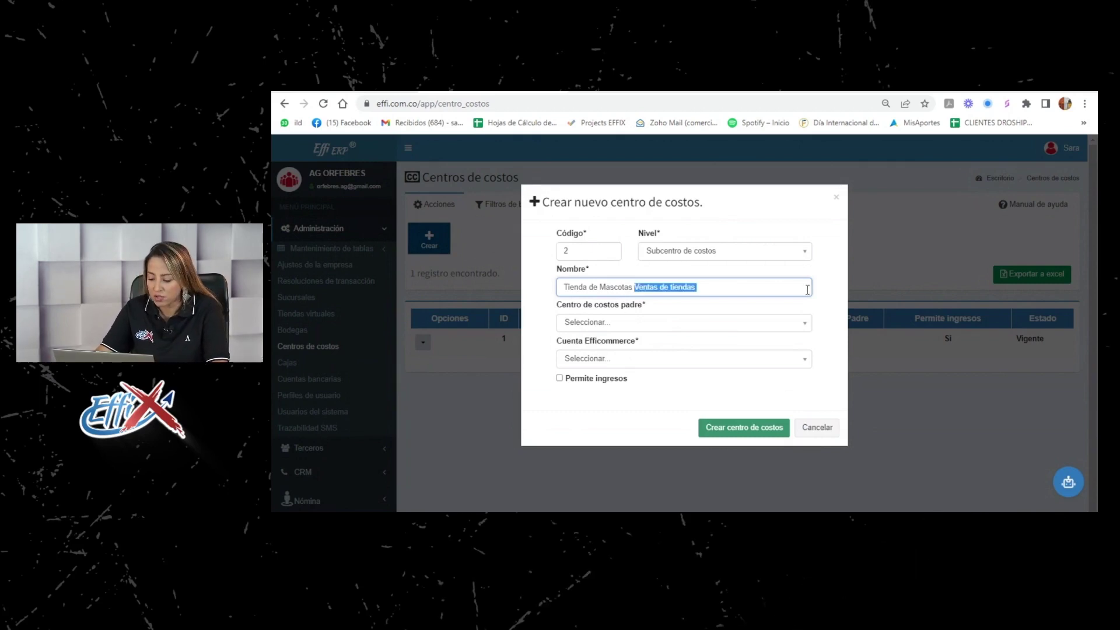
key("BackSpace")
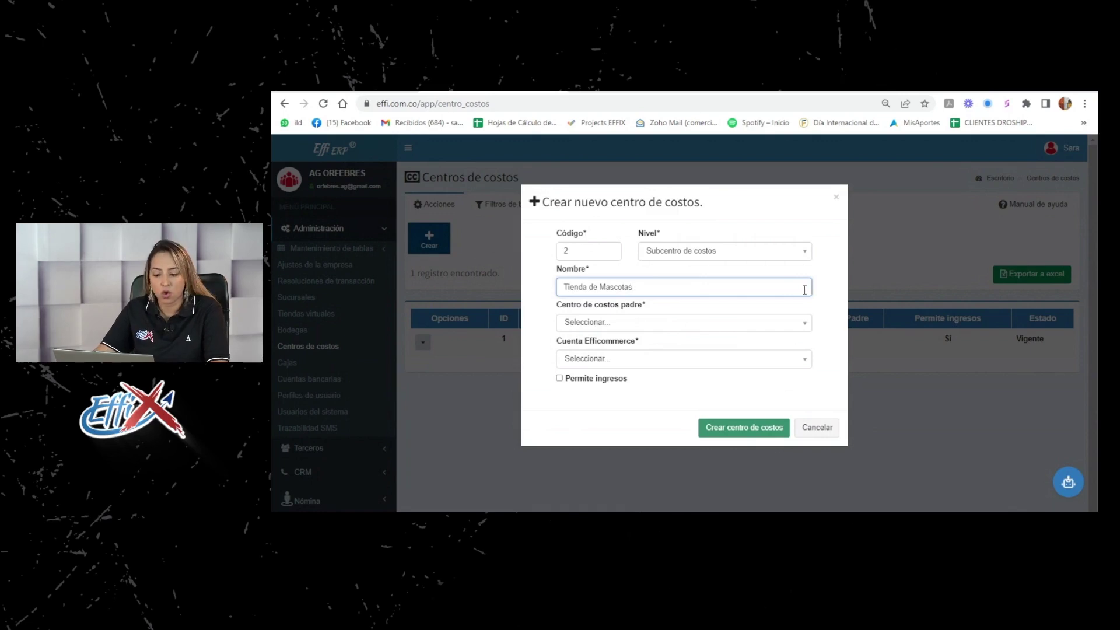
Create the Tienda de Mascotas subcenter under Principal (Nivel 1), with the account holder's Efficommerce account and income allowed.
left_click(703, 329)
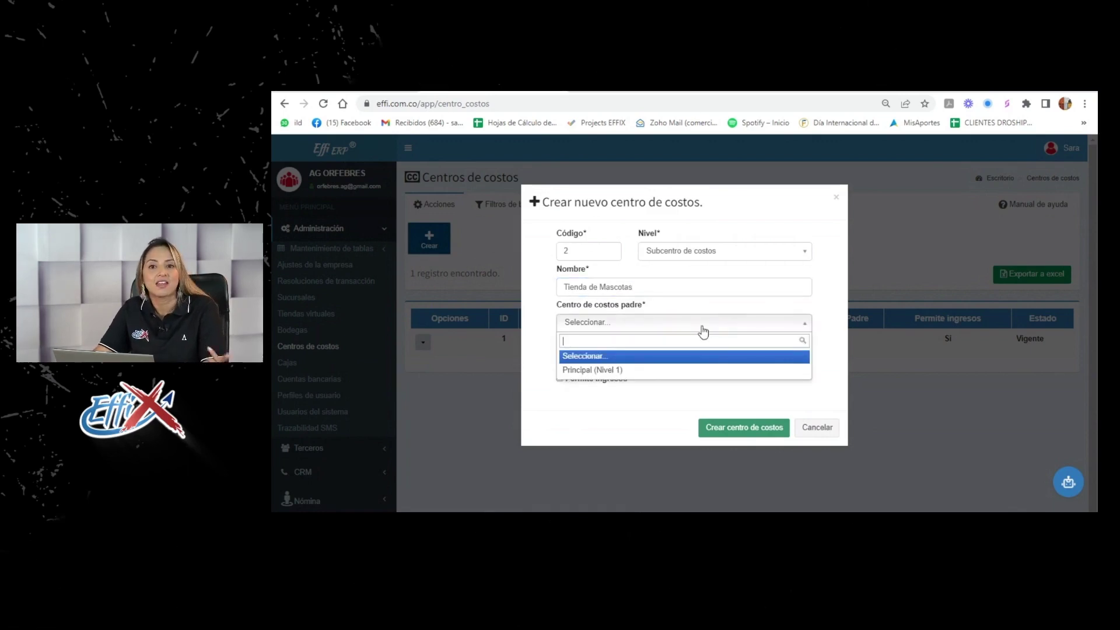
left_click(665, 369)
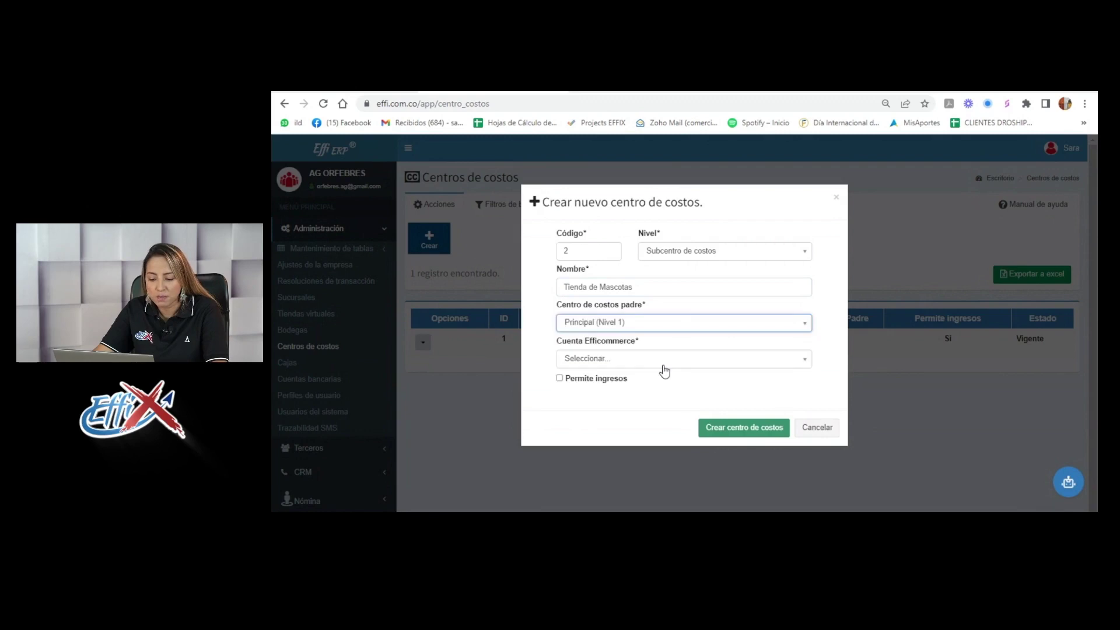
left_click(663, 361)
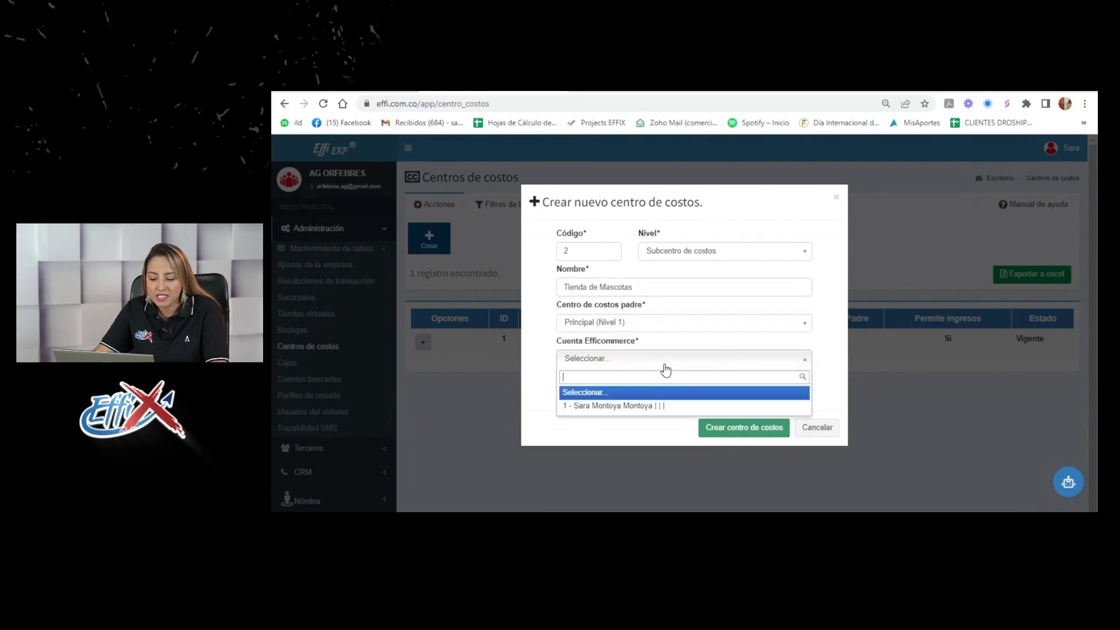
left_click(650, 405)
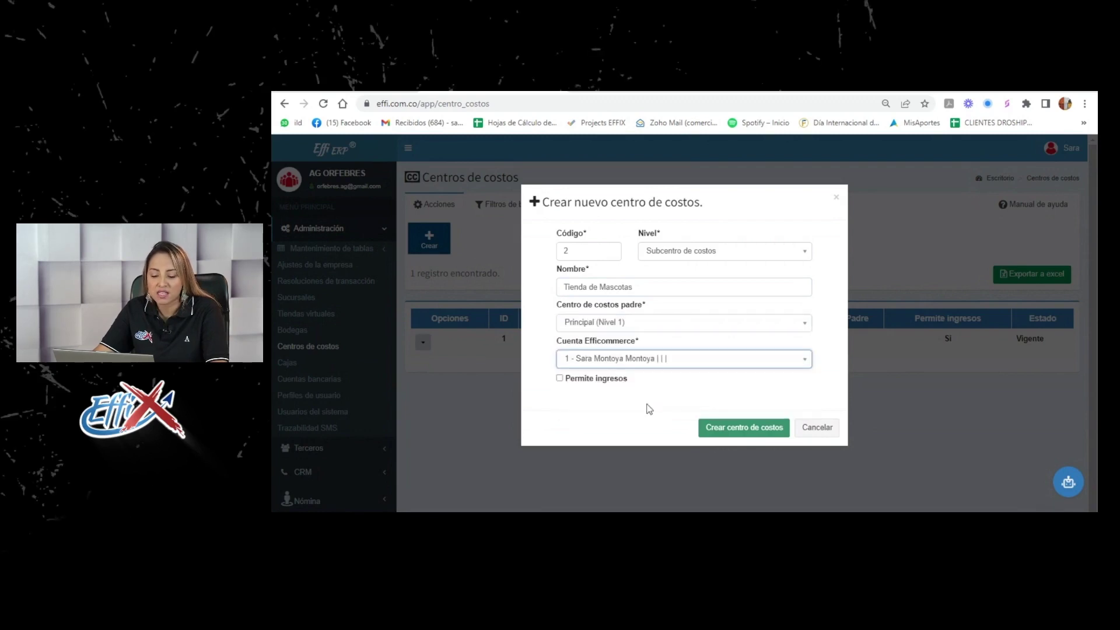
left_click(559, 378)
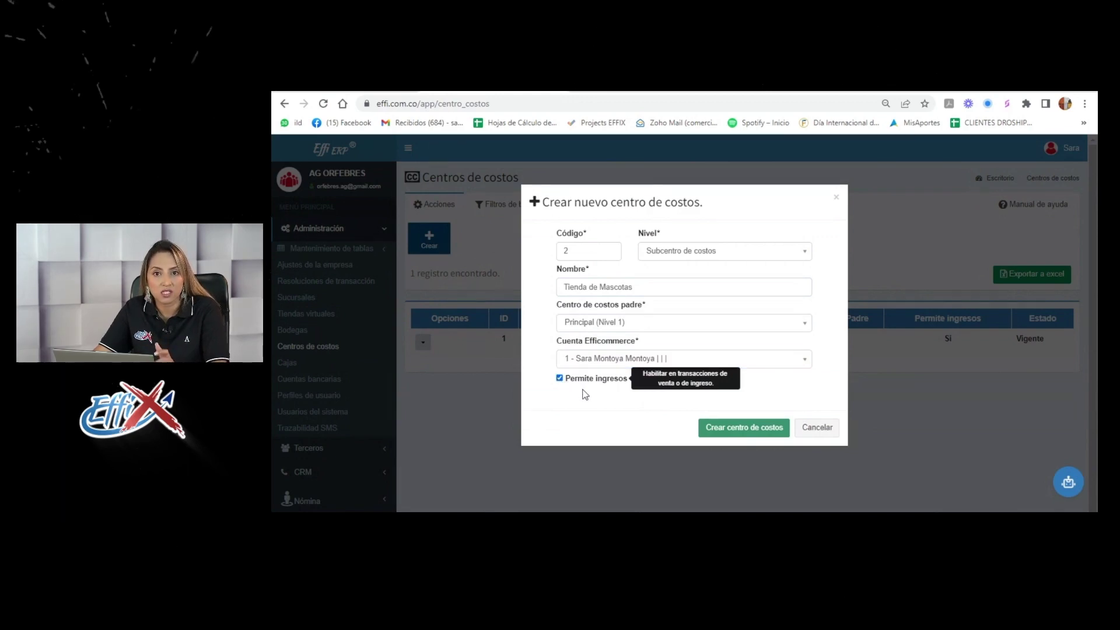
left_click(725, 431)
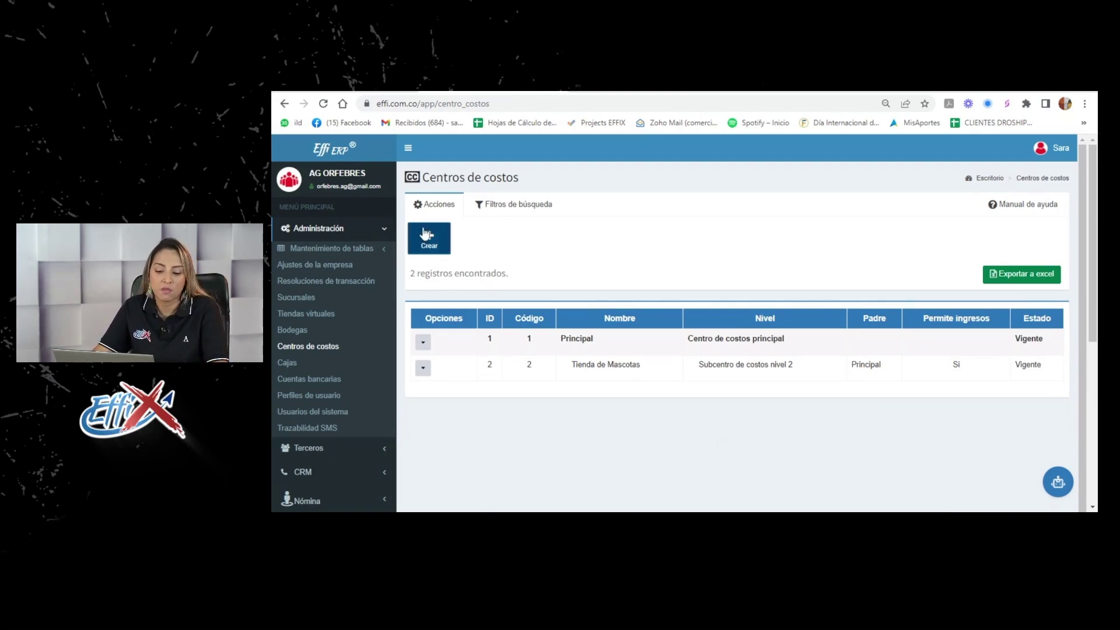
Start another cost center at level Subcentro de costos and name it "Tienda De Tecnología".
left_click(430, 246)
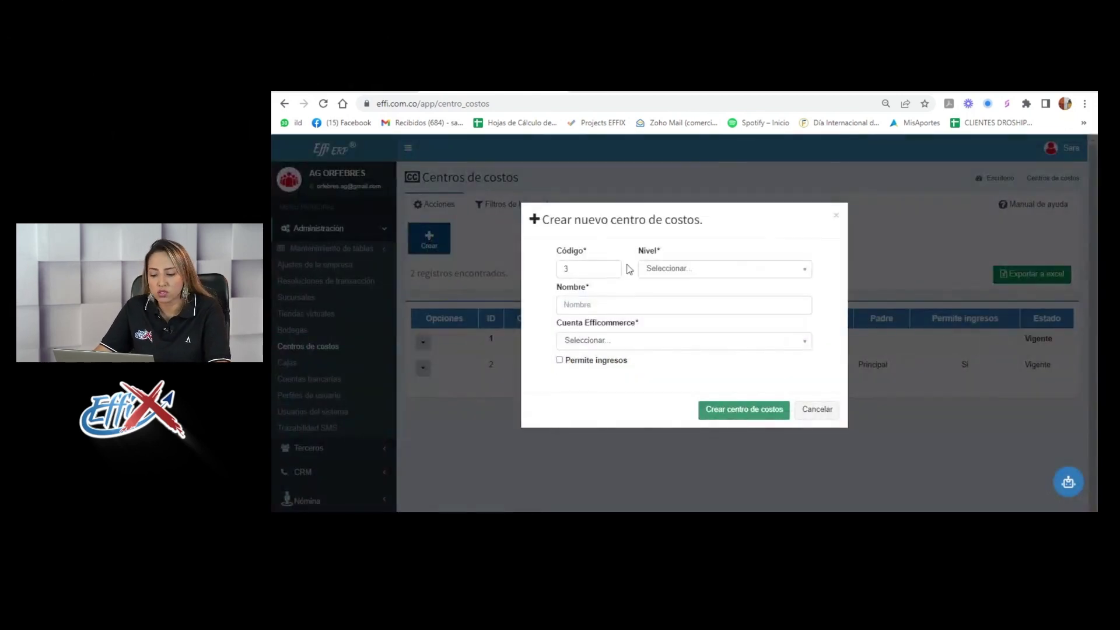
left_click(696, 273)
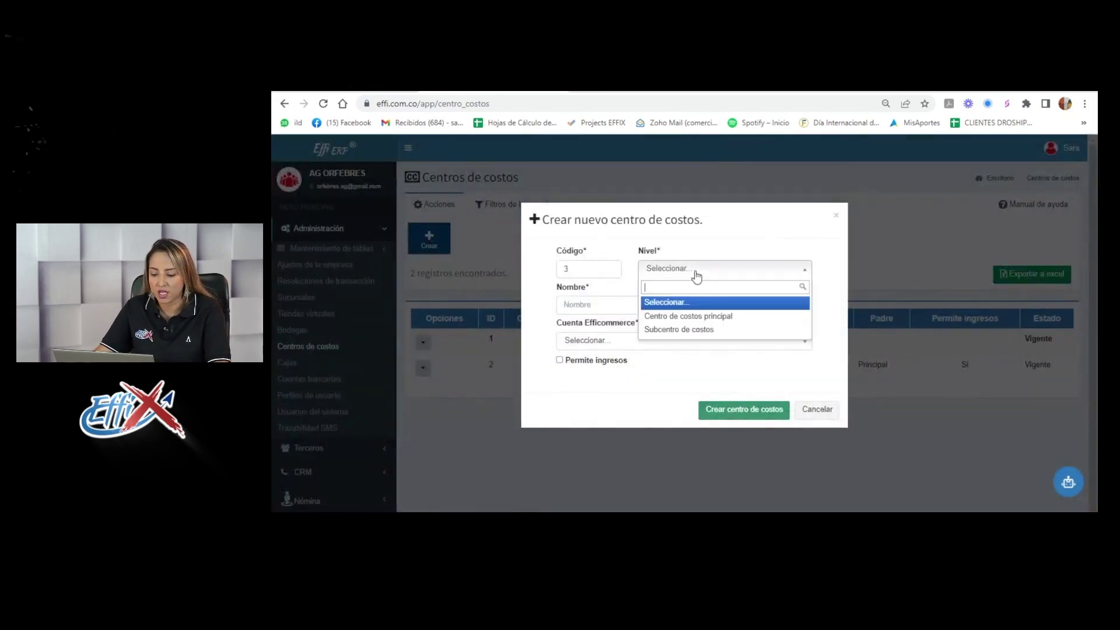
left_click(687, 330)
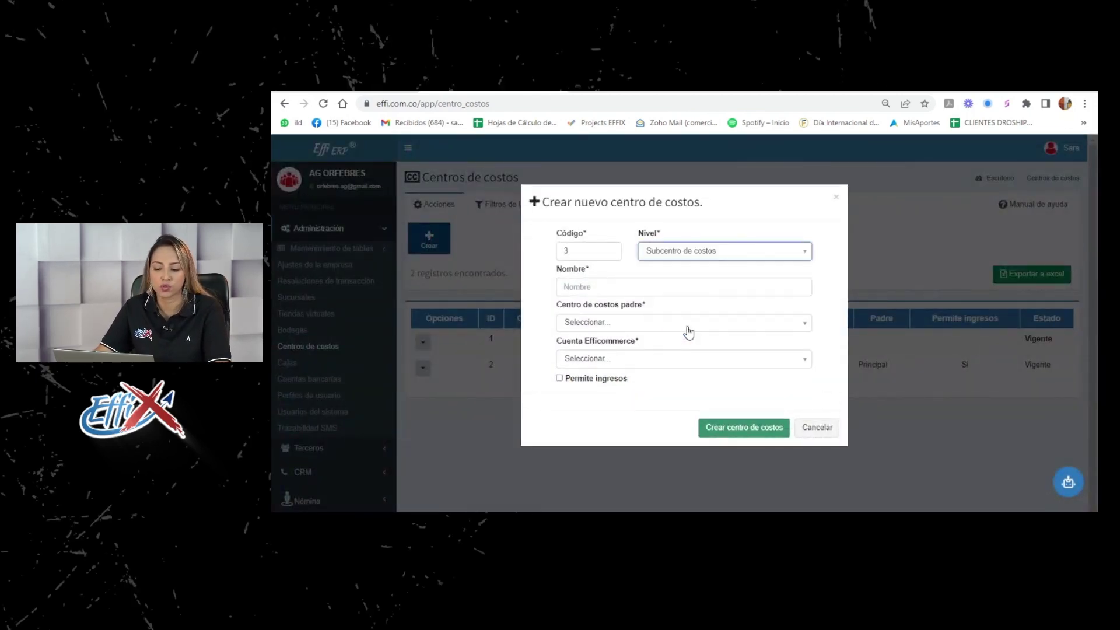
left_click(615, 293)
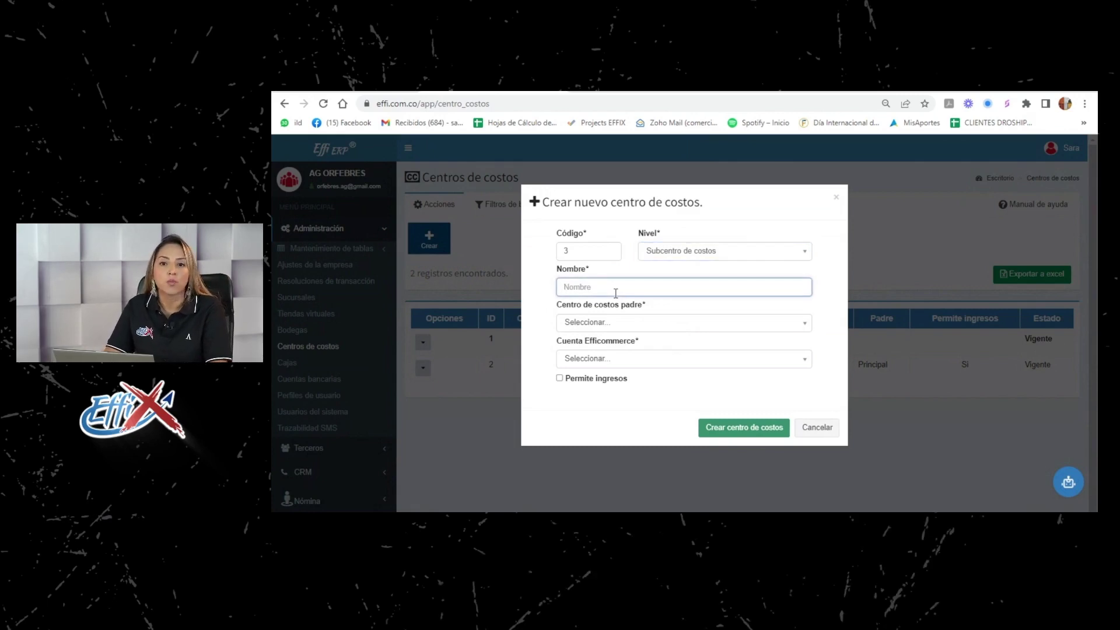
type("Tienda")
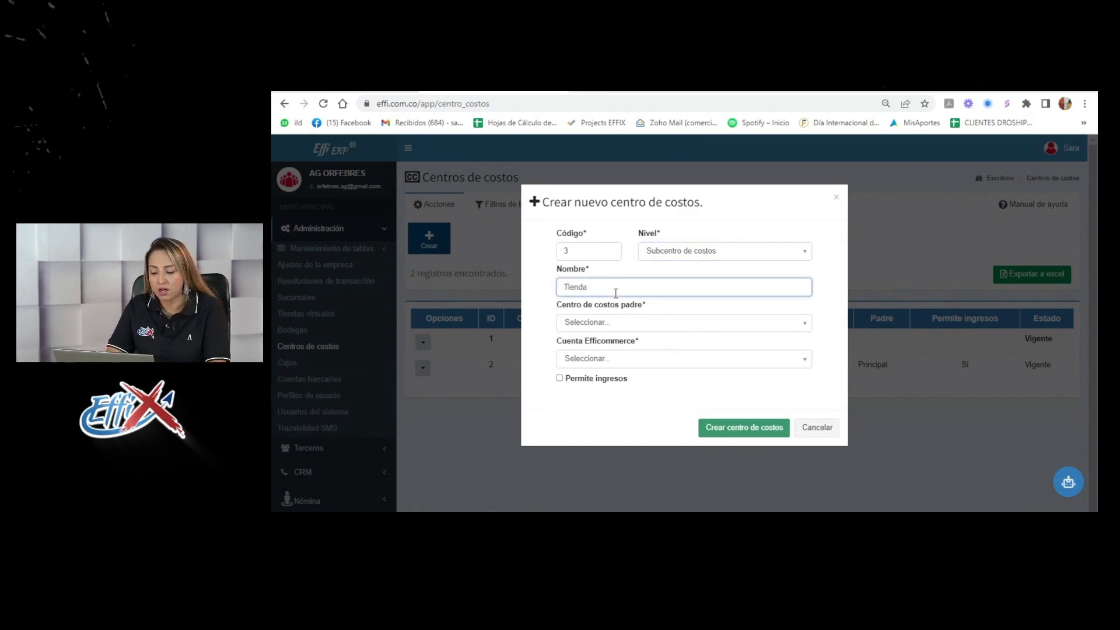
type("s De Teco")
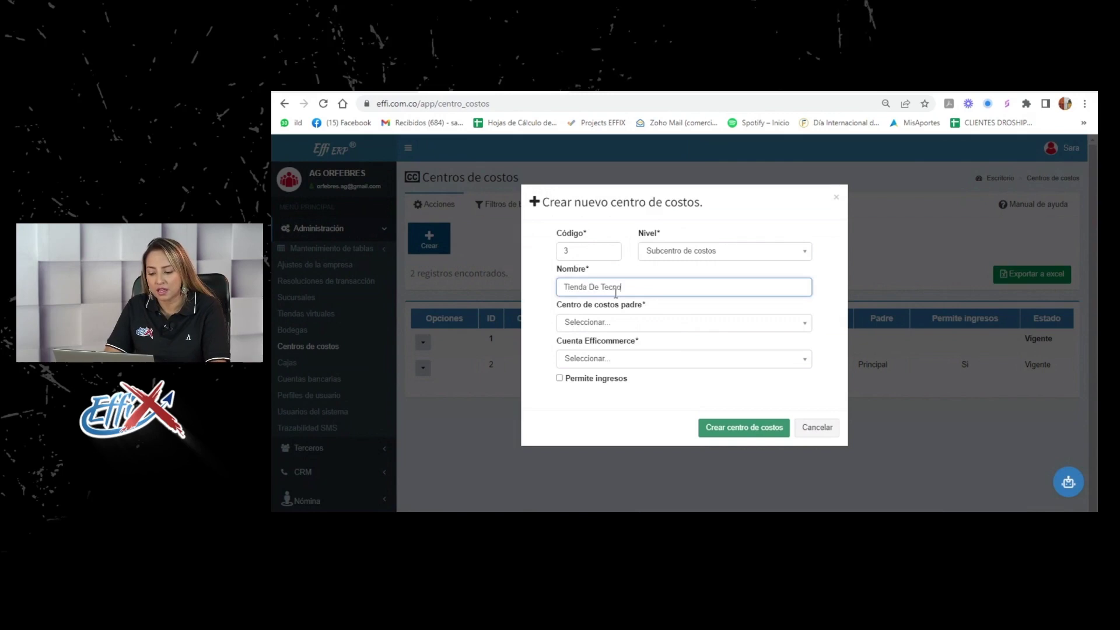
type("logía")
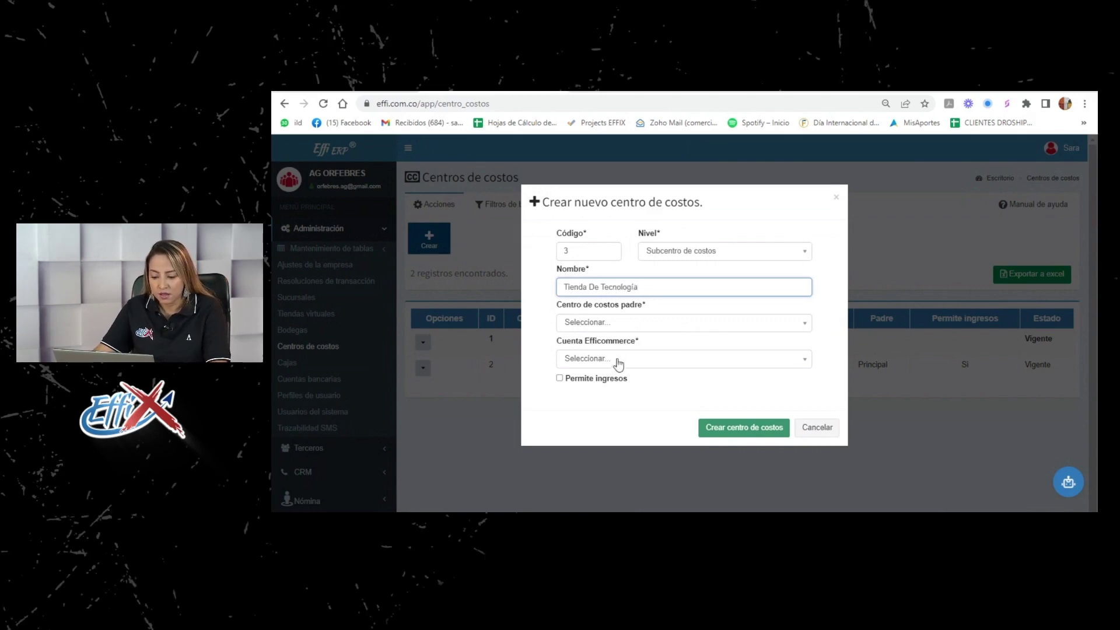
Create the Tienda De Tecnología subcenter under Principal (Nivel 1), with the account holder's Efficommerce account and income allowed.
left_click(620, 325)
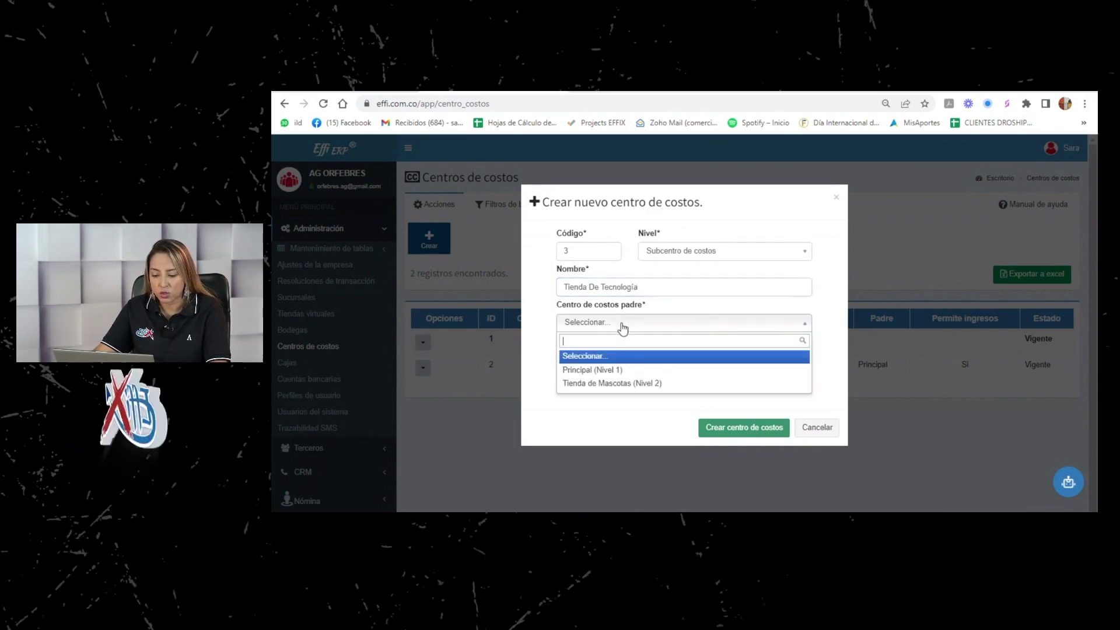
left_click(619, 369)
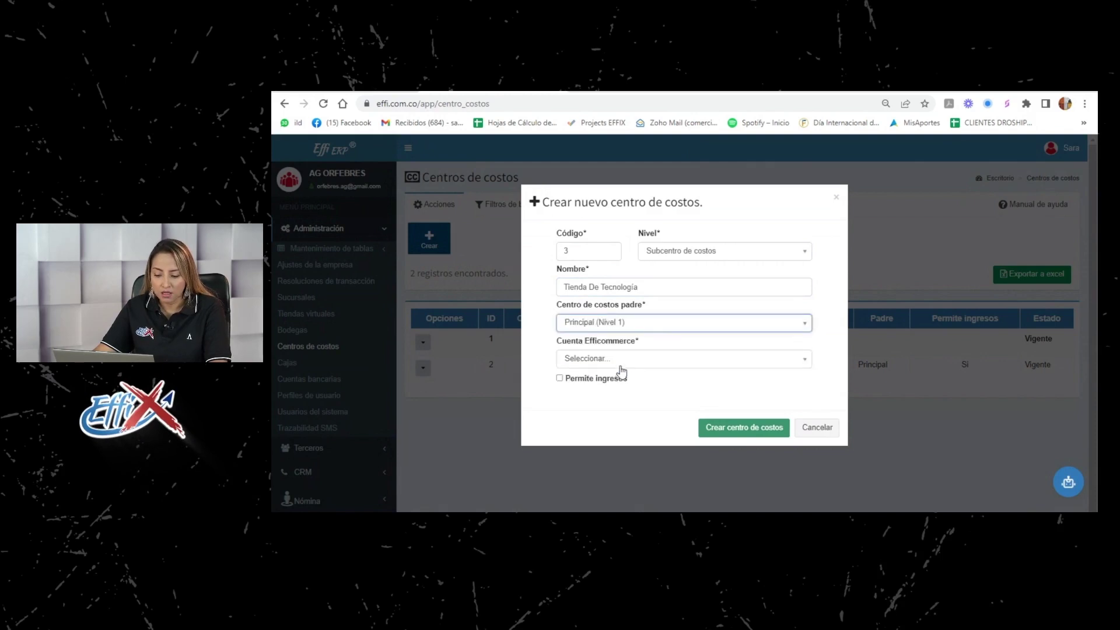
left_click(622, 371)
left_click(614, 408)
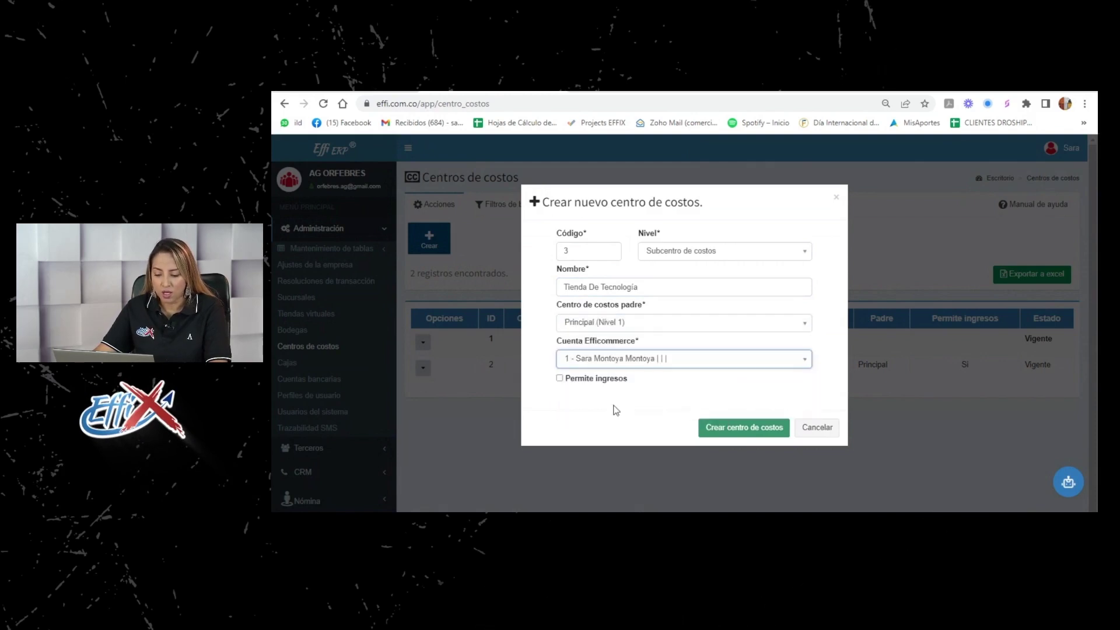
left_click(560, 378)
left_click(728, 429)
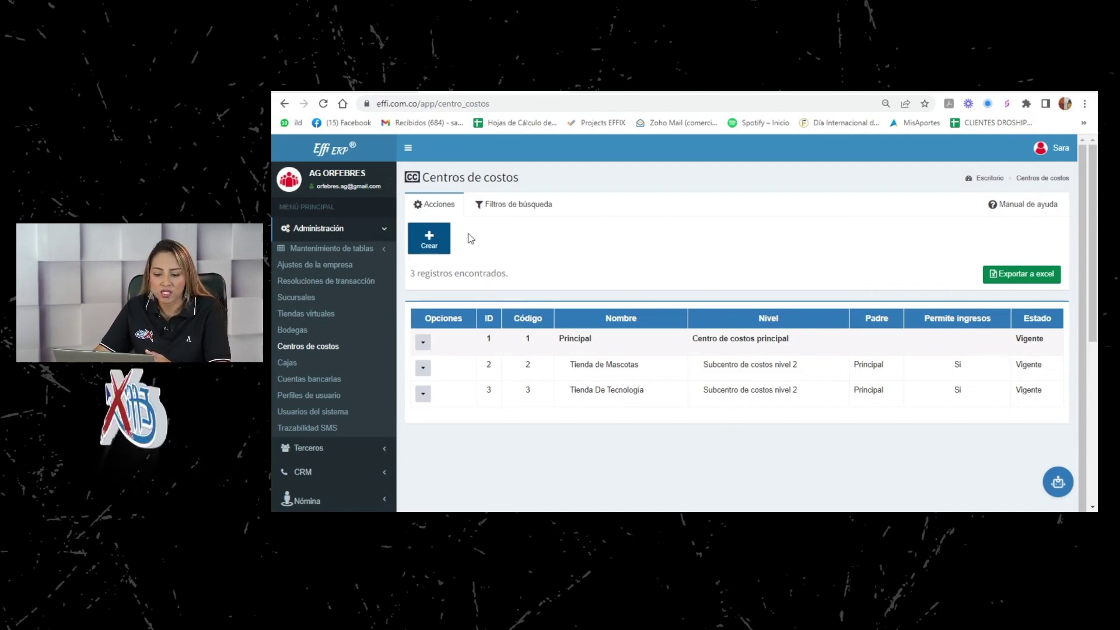
Start a new cost center at level Centro de costos principal and name it "Distribuidores Correrias".
left_click(435, 242)
left_click(677, 273)
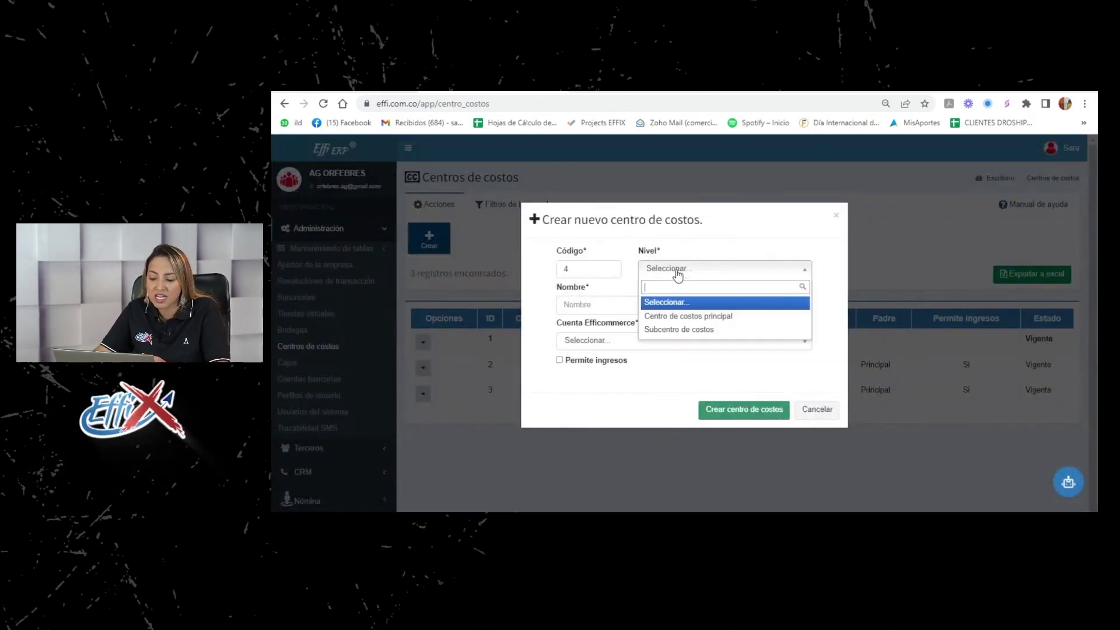
left_click(682, 315)
left_click(618, 305)
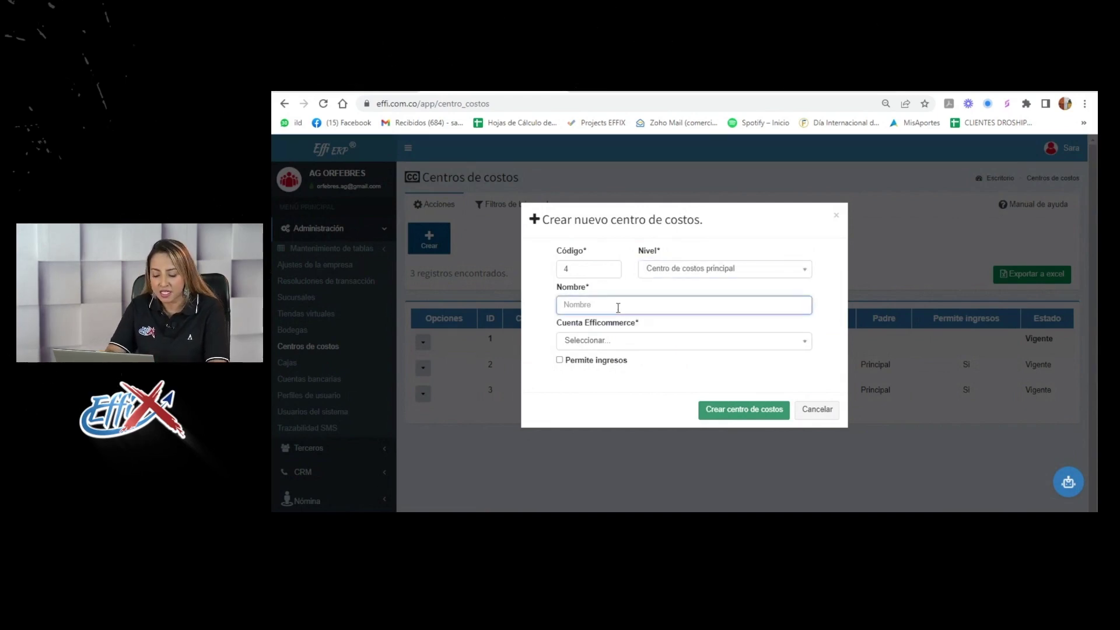
type("Distribuidores Correrias")
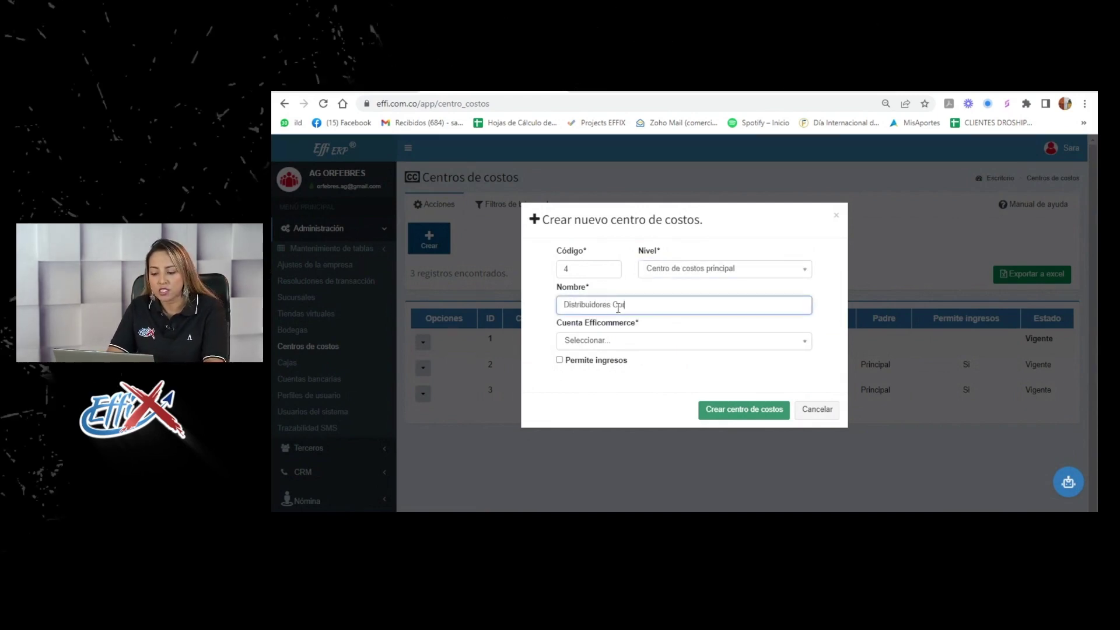
Create the Distribuidores Correrias cost center with the account holder's Efficommerce account and income allowed.
left_click(615, 341)
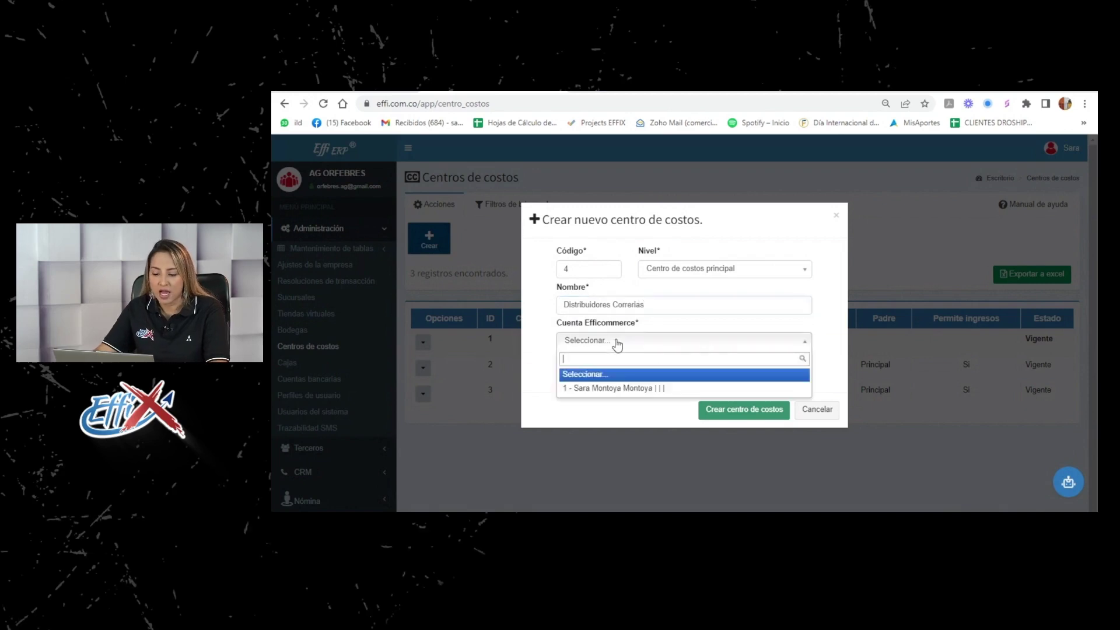
left_click(619, 388)
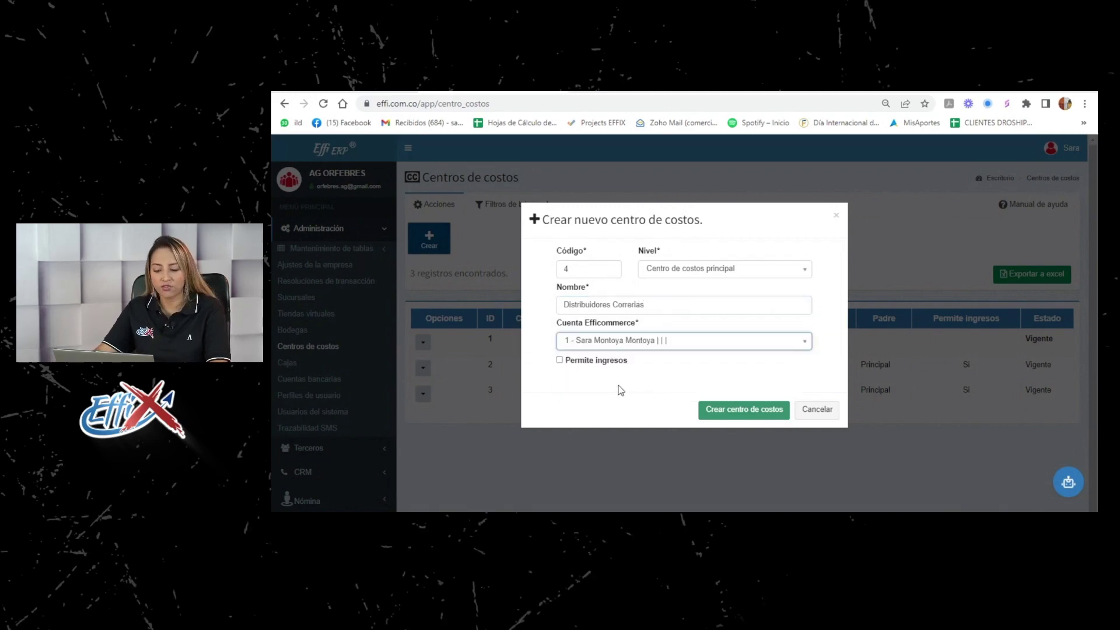
left_click(559, 361)
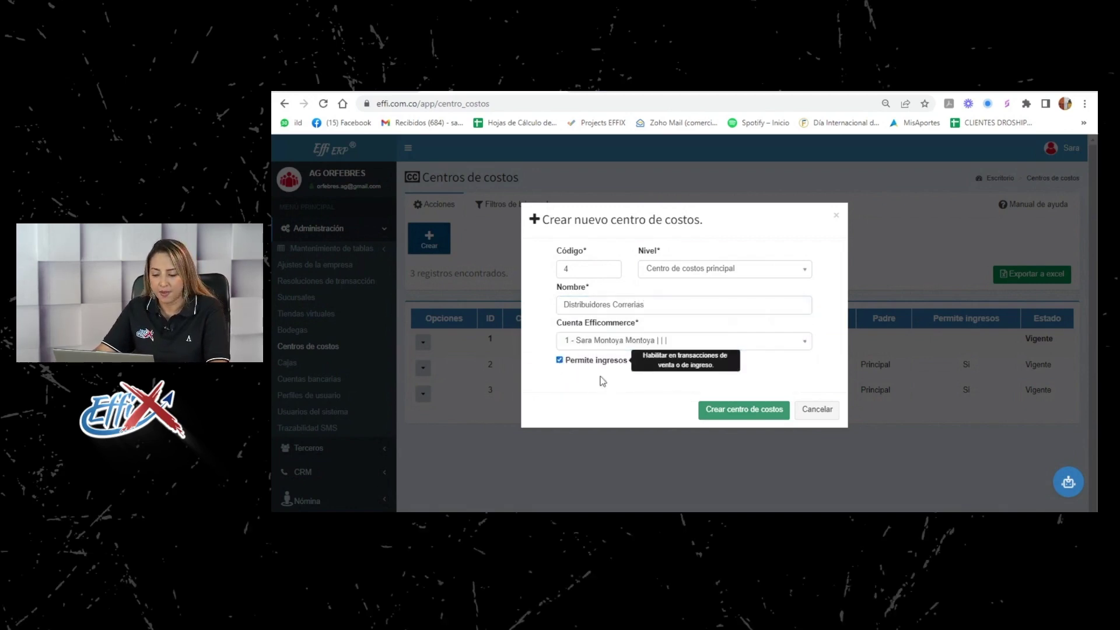
left_click(716, 407)
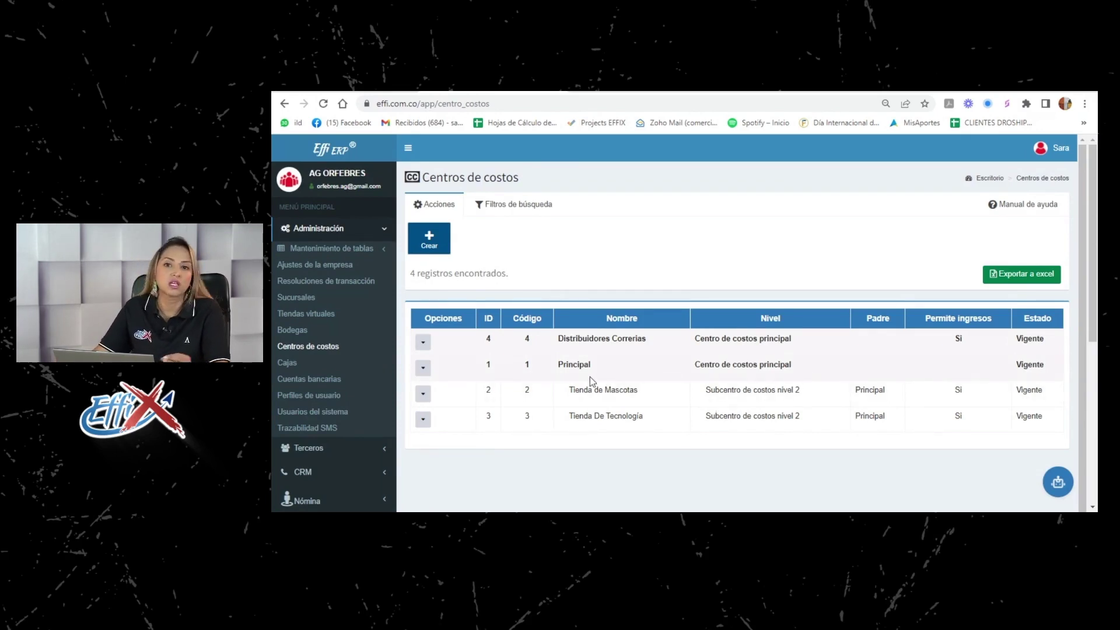
Start a new cost center at level Subcentro de costos and name it "Eje Cafetero".
left_click(429, 237)
left_click(675, 267)
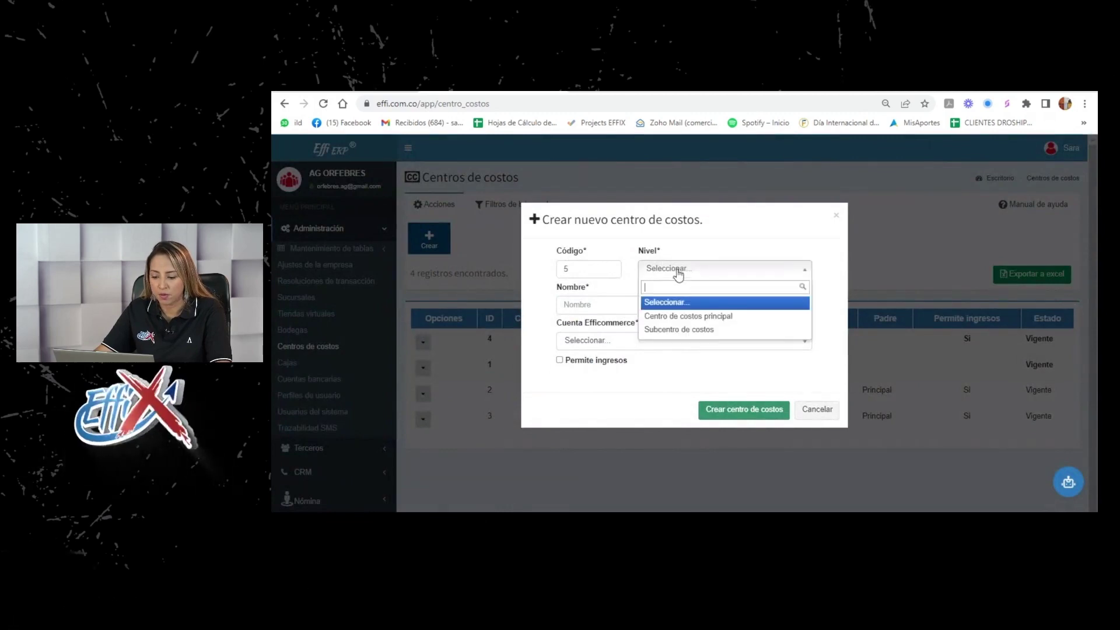
left_click(668, 331)
left_click(638, 288)
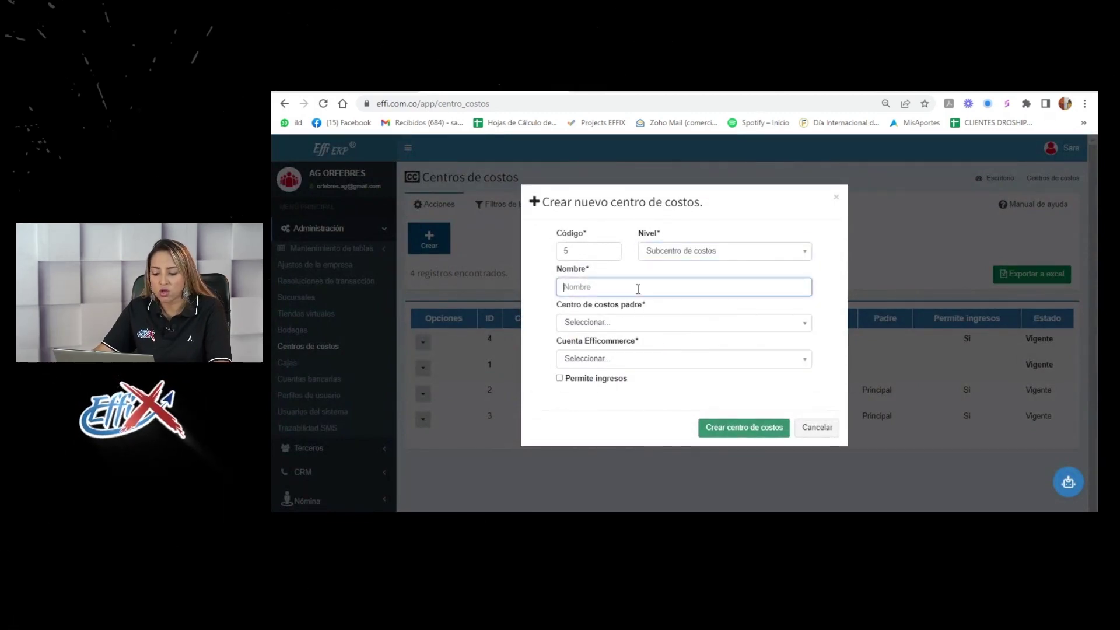
type("Eje Cafetero")
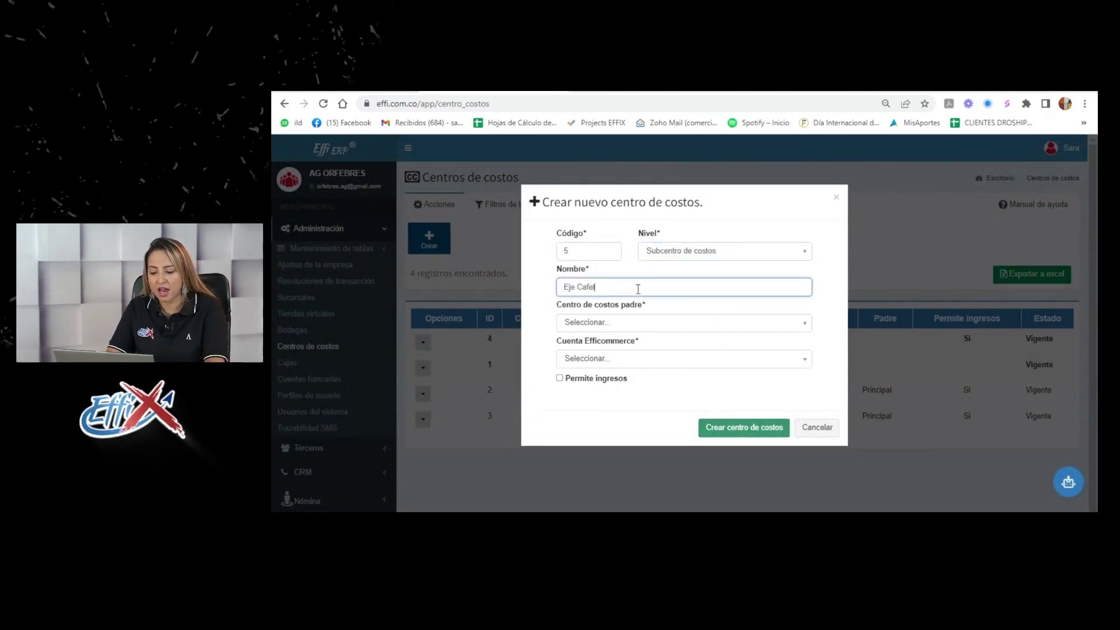
Create the Eje Cafetero subcenter under Distribuidores Correrias (Nivel 1), with the account holder's Efficommerce account and income allowed.
left_click(644, 325)
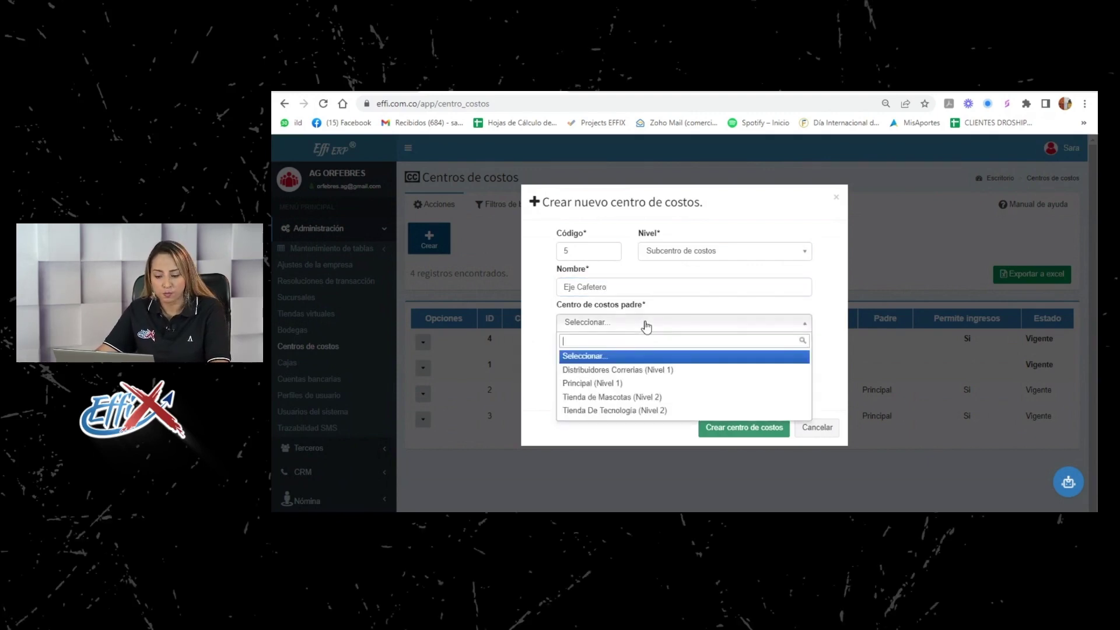
left_click(642, 369)
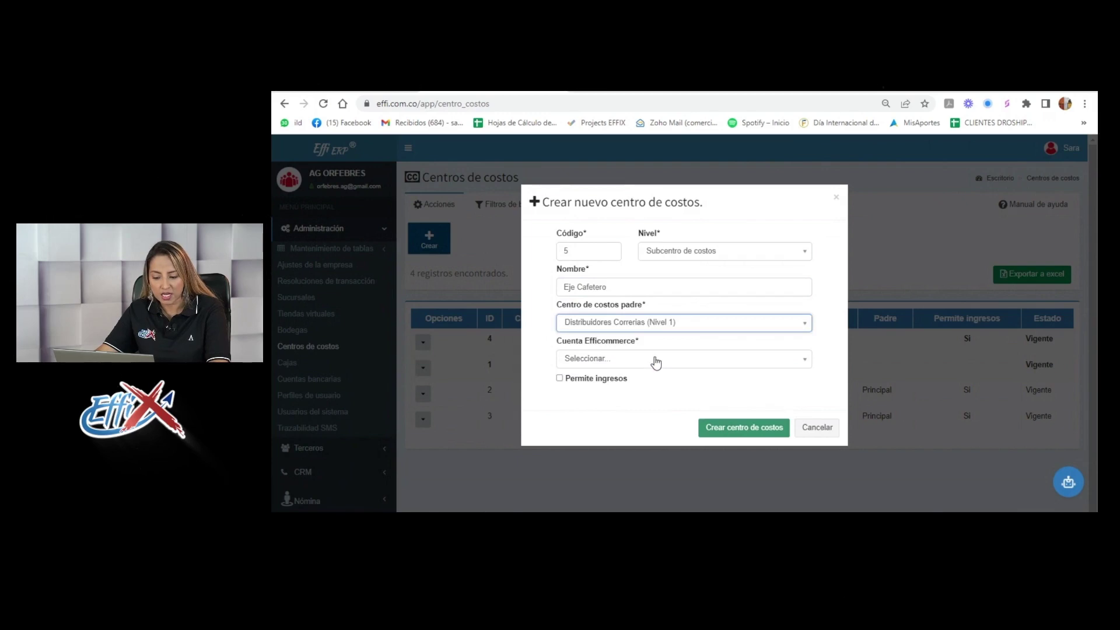
left_click(655, 360)
left_click(636, 405)
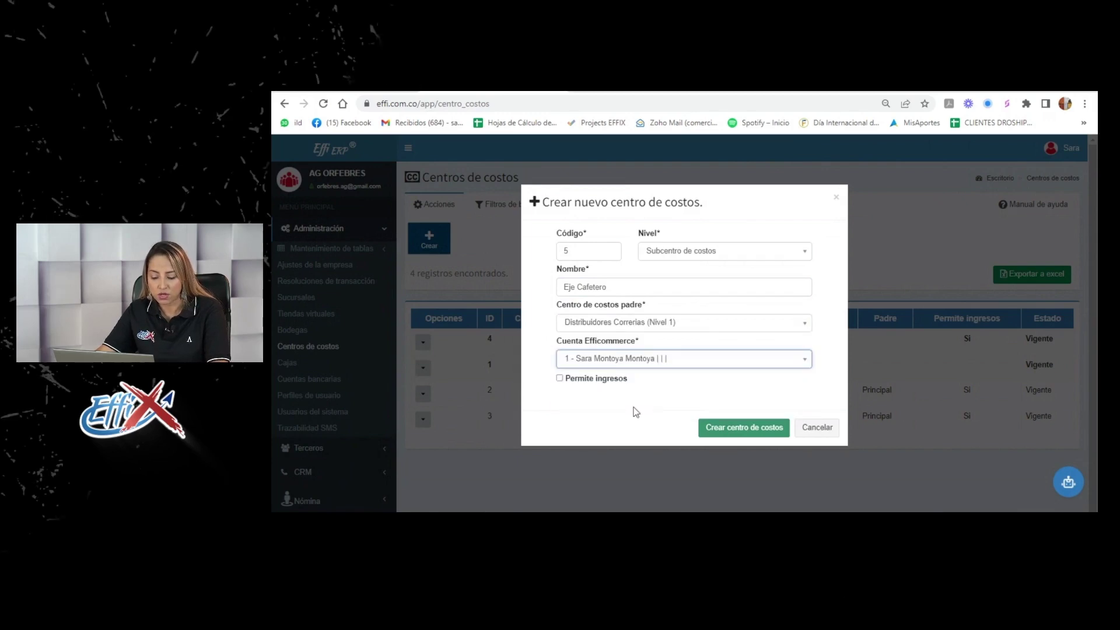
left_click(559, 379)
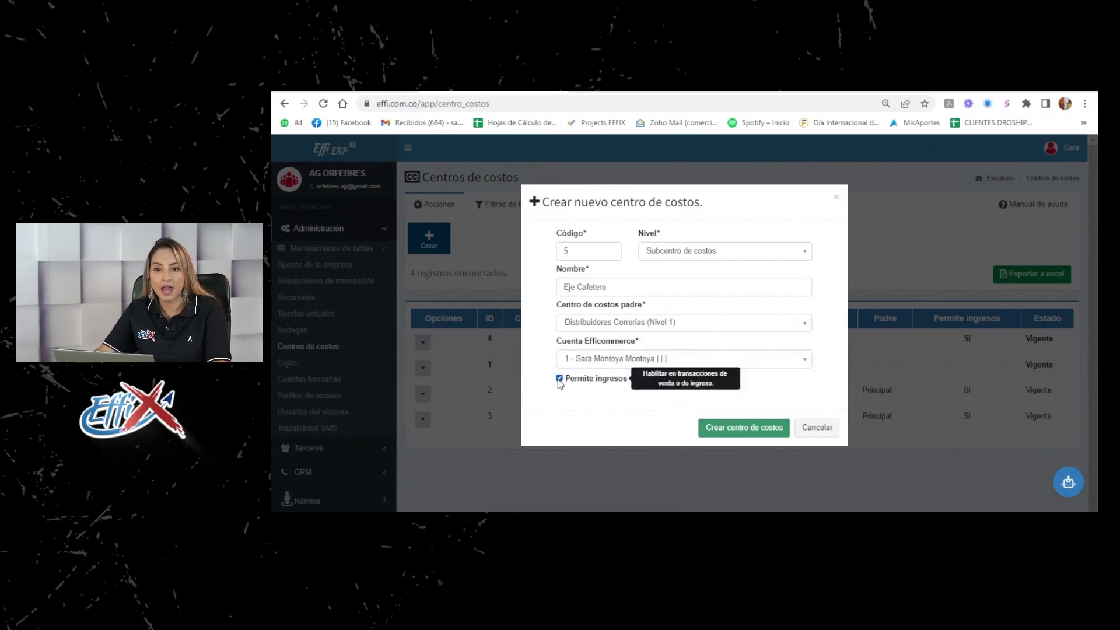
left_click(743, 427)
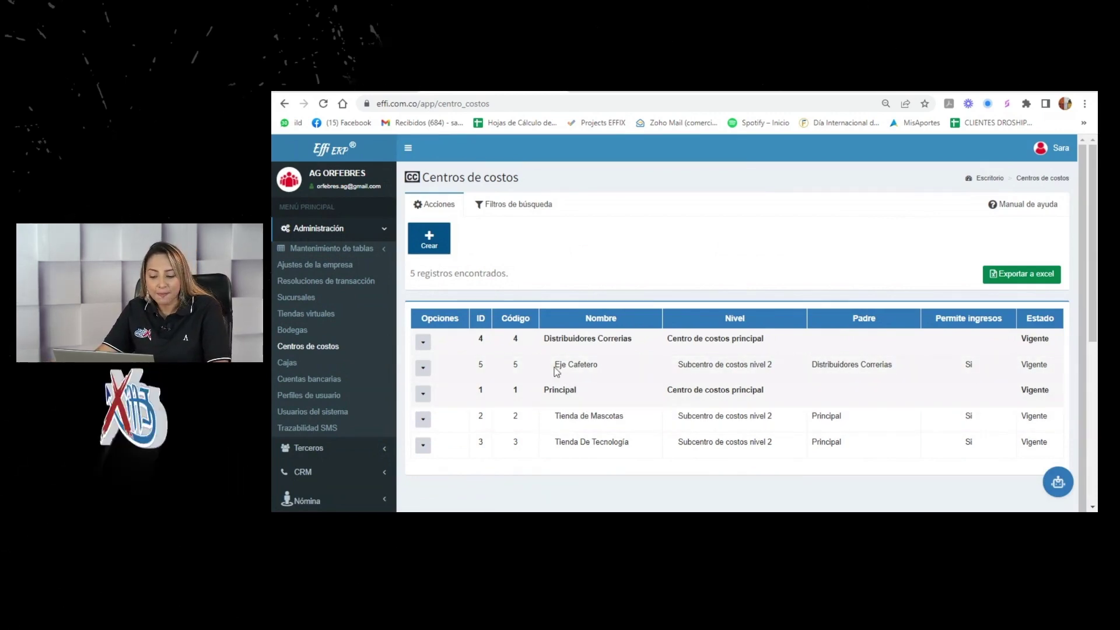
Start a new cost center at level Subcentro de costos and name it "Bogota Vendedor Correria".
left_click(426, 239)
left_click(664, 270)
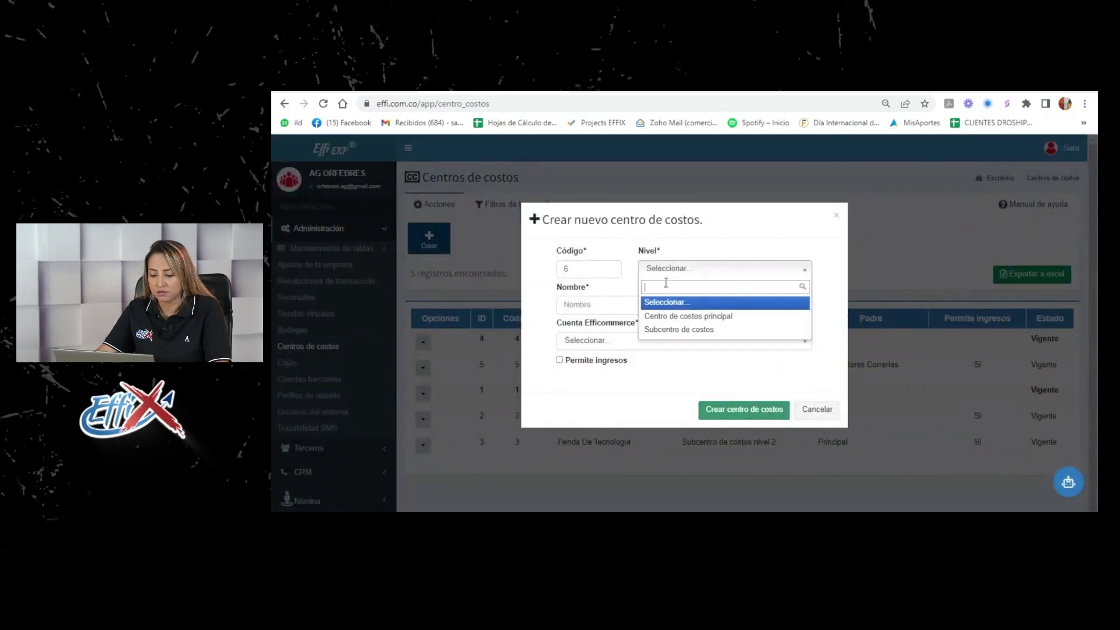
left_click(663, 329)
left_click(614, 287)
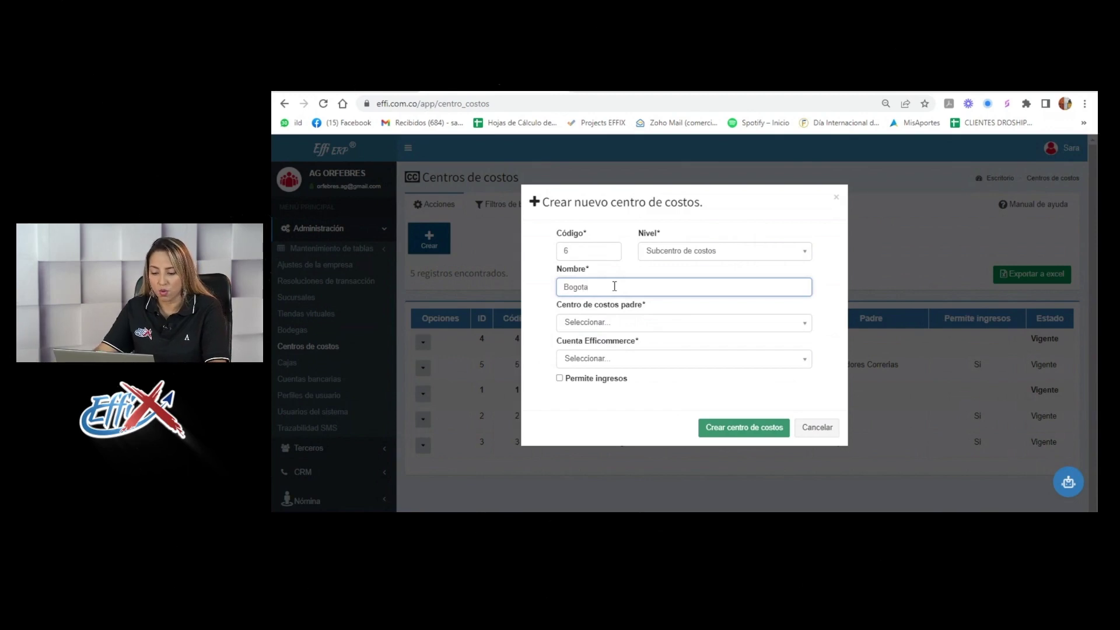
type("Bogota Vendedor Correria")
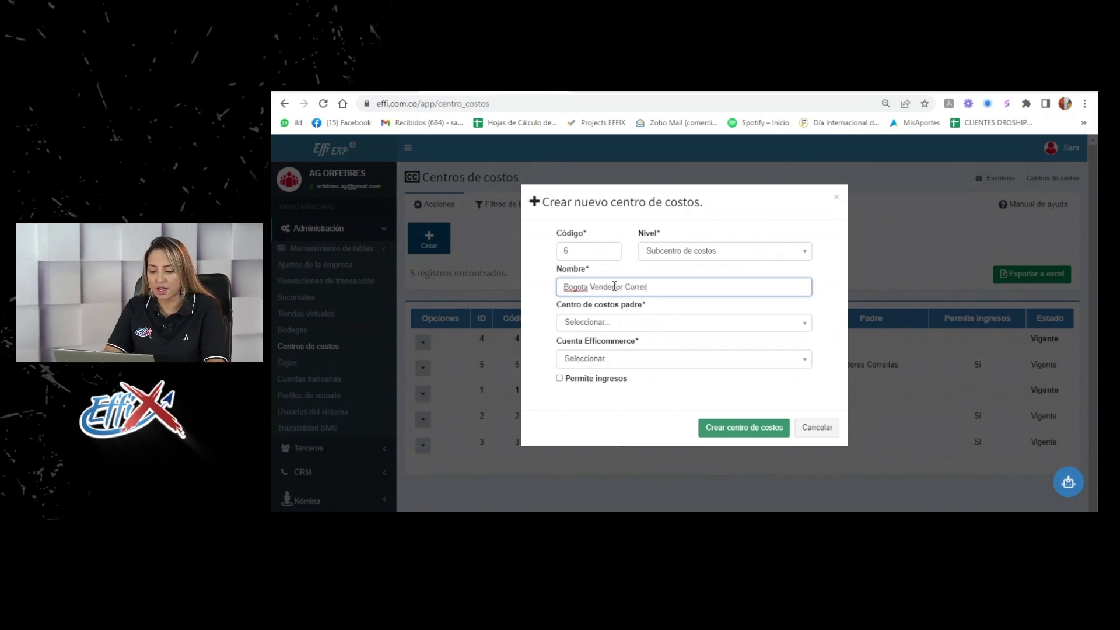
Create the Bogota Vendedor Correria subcenter under Distribuidores Correrias (Nivel 1), with the account holder's Efficommerce account and income allowed.
left_click(632, 328)
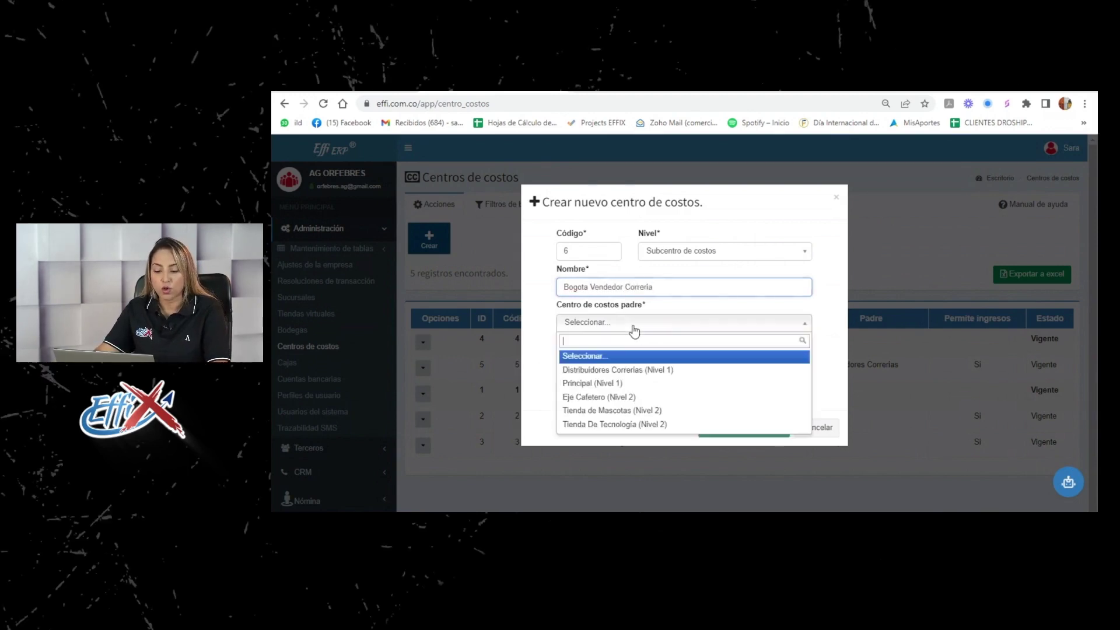
left_click(635, 372)
left_click(644, 363)
left_click(624, 402)
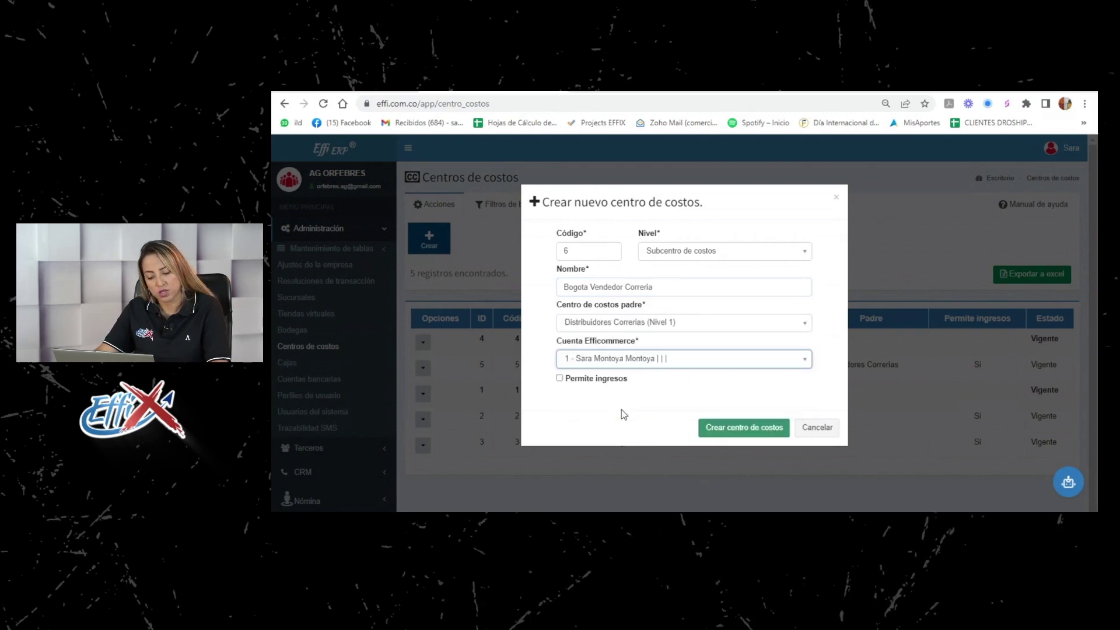
left_click(560, 379)
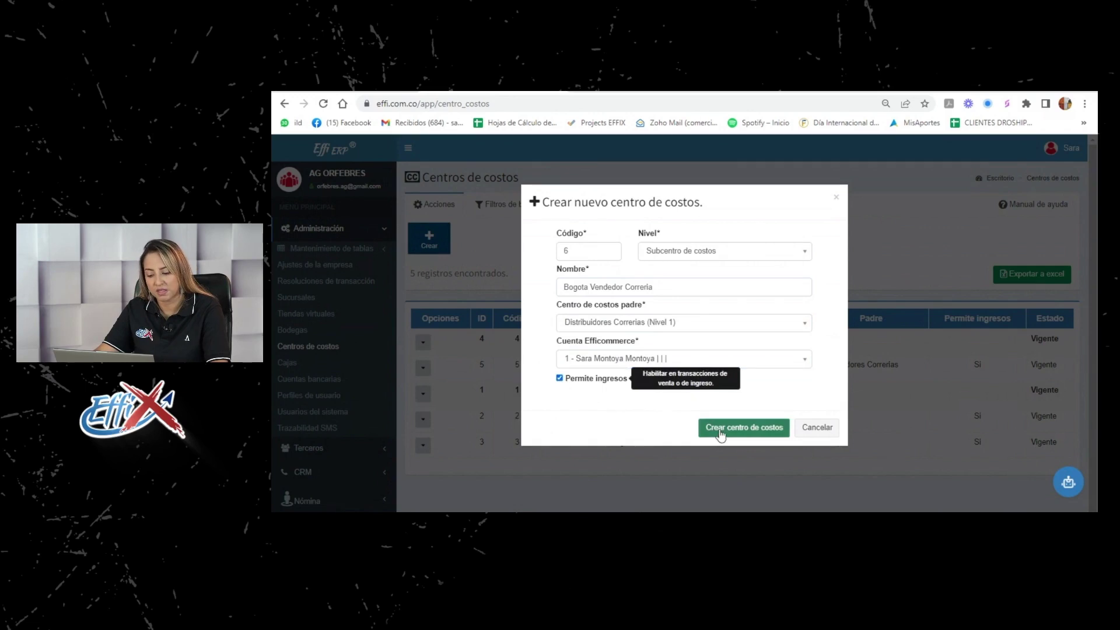
left_click(723, 430)
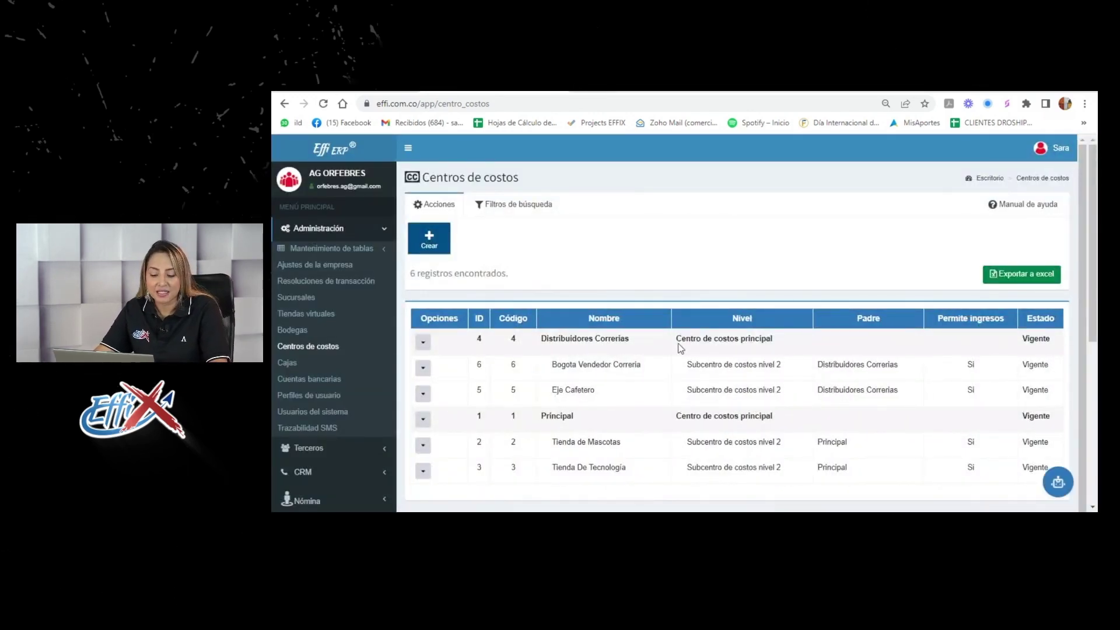
scroll(680, 349, "down", 1)
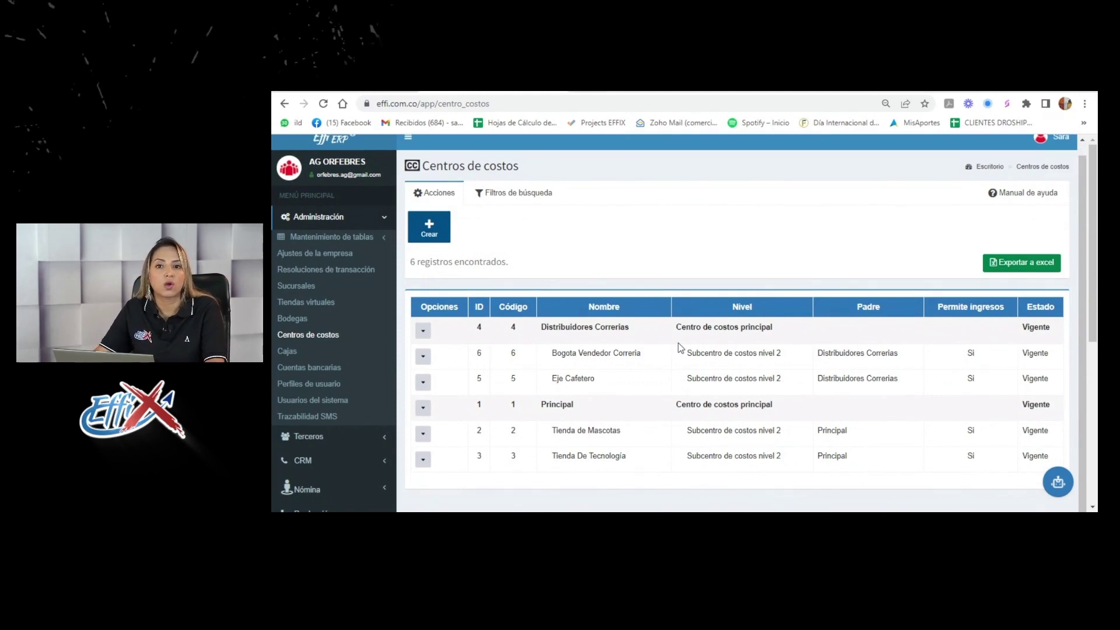